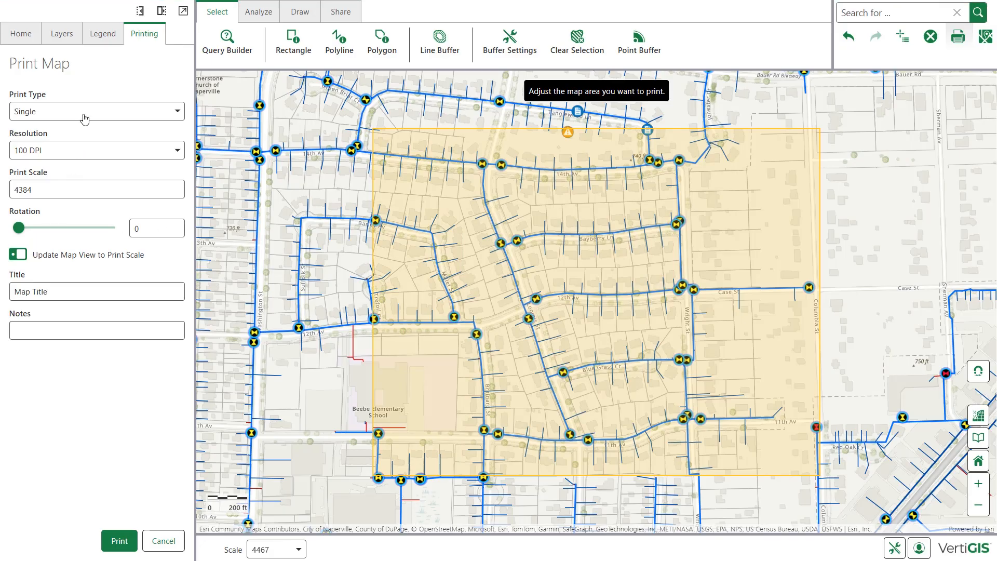
- Set up a grid print layout with 4 rows and 3 columns
click(178, 113)
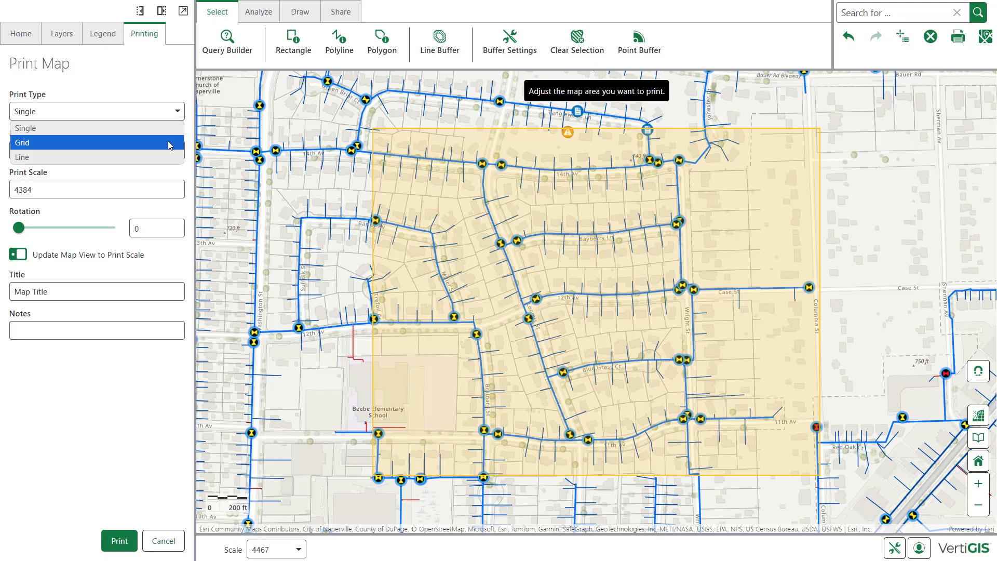
click(168, 142)
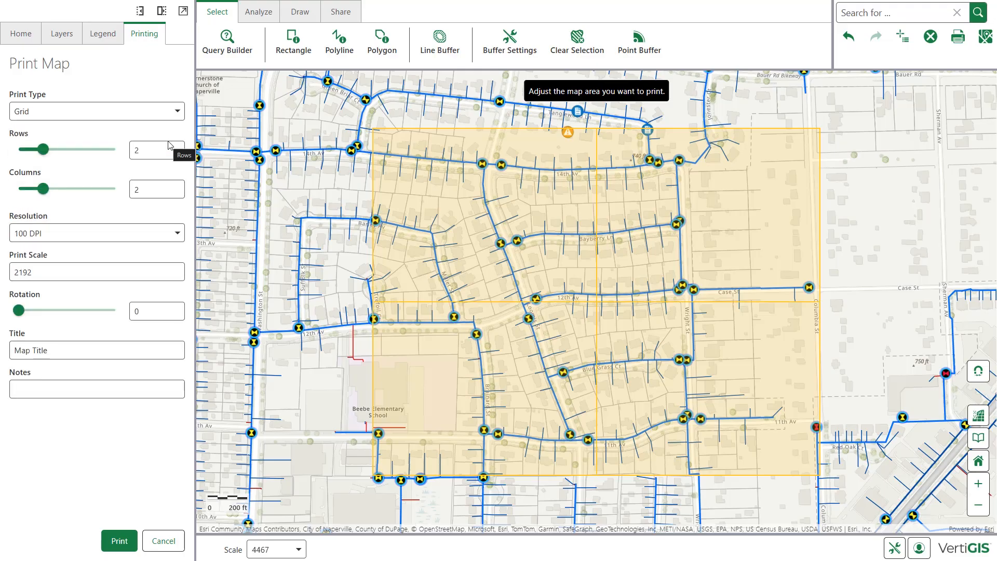
drag(43, 149, 91, 151)
drag(43, 189, 67, 188)
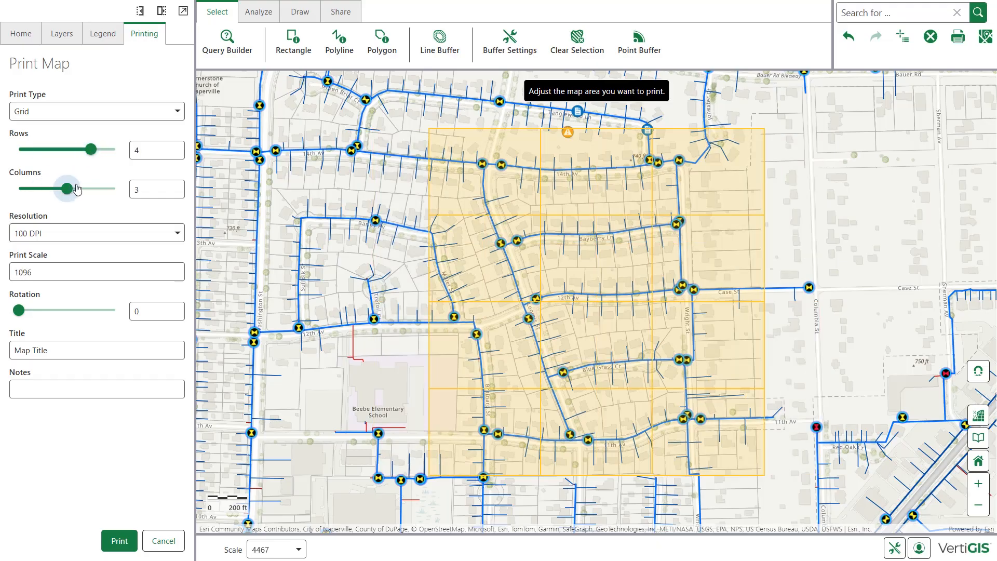
- Change the print type to Line and draw the print line along 12th Av towards Case St
click(81, 114)
click(76, 157)
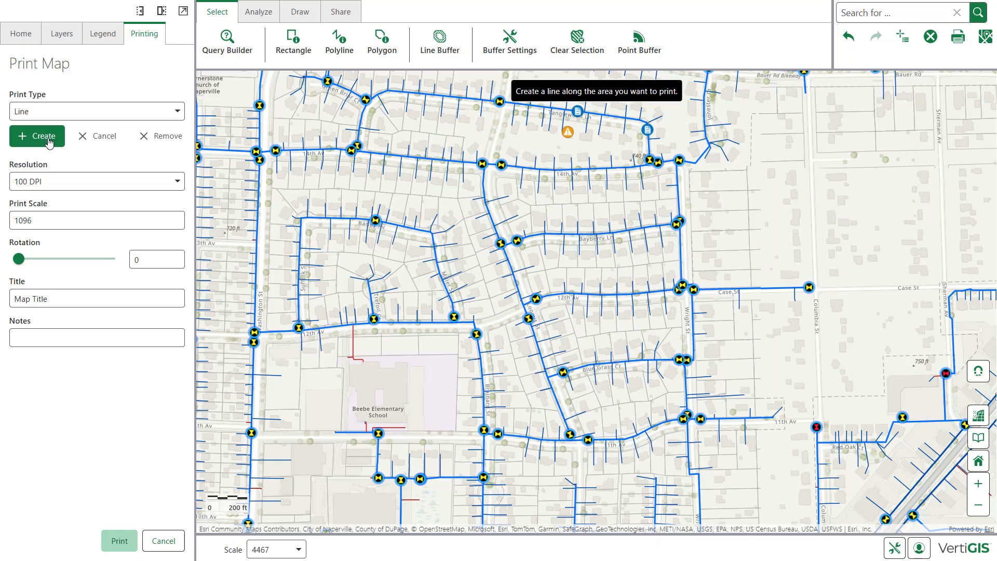
click(522, 306)
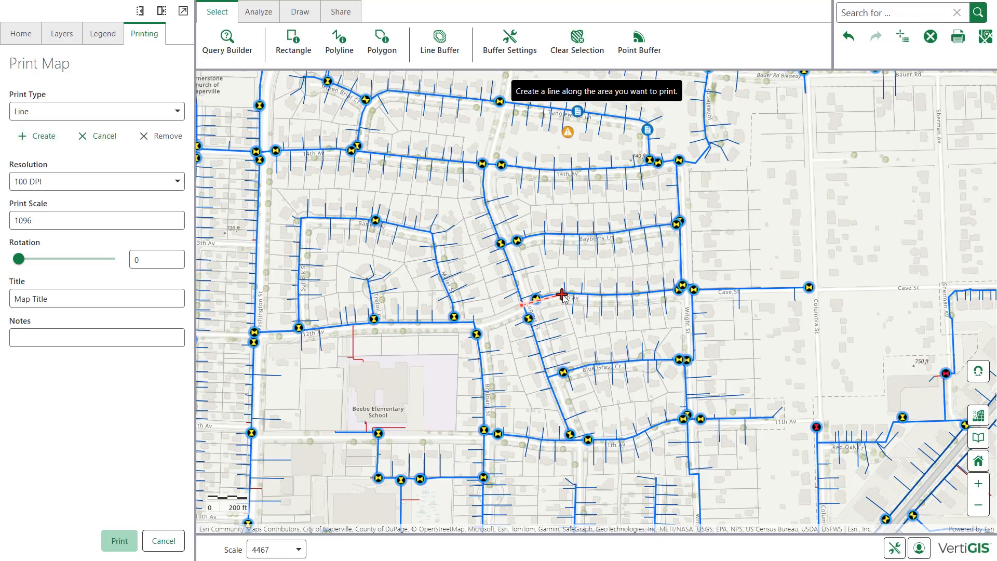
double_click(678, 289)
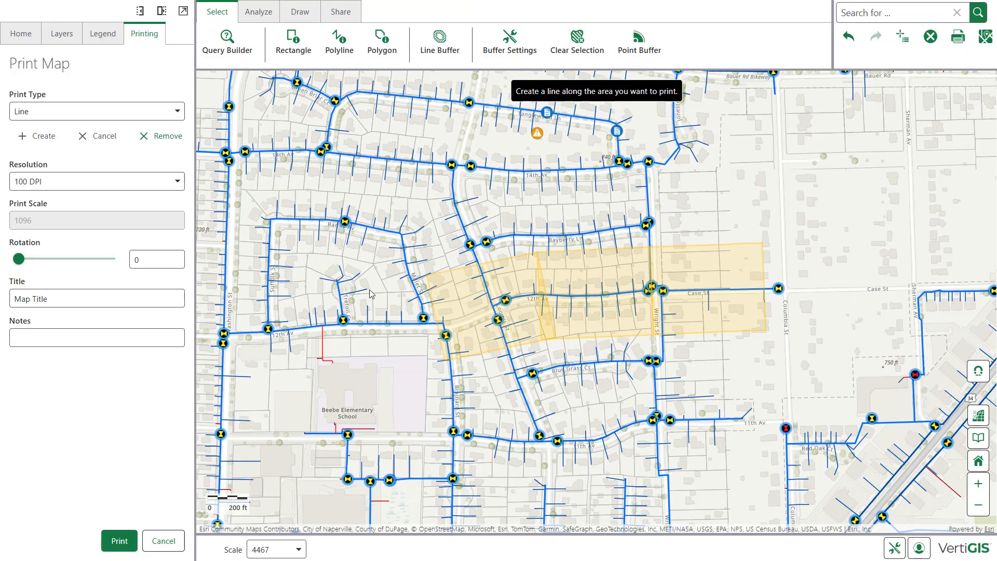
click(94, 183)
click(89, 196)
mouse_move(18, 262)
mouse_down()
mouse_move(28, 264)
mouse_move(19, 264)
mouse_up()
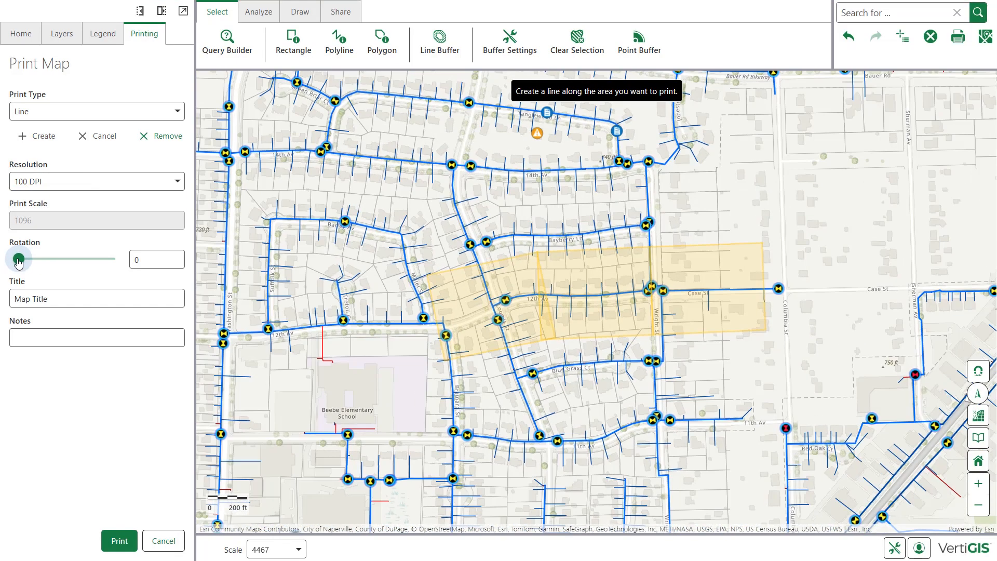
- Title the map "Water Infrastructure – 12th Ave" and enter "Project Area." as its notes
click(53, 296)
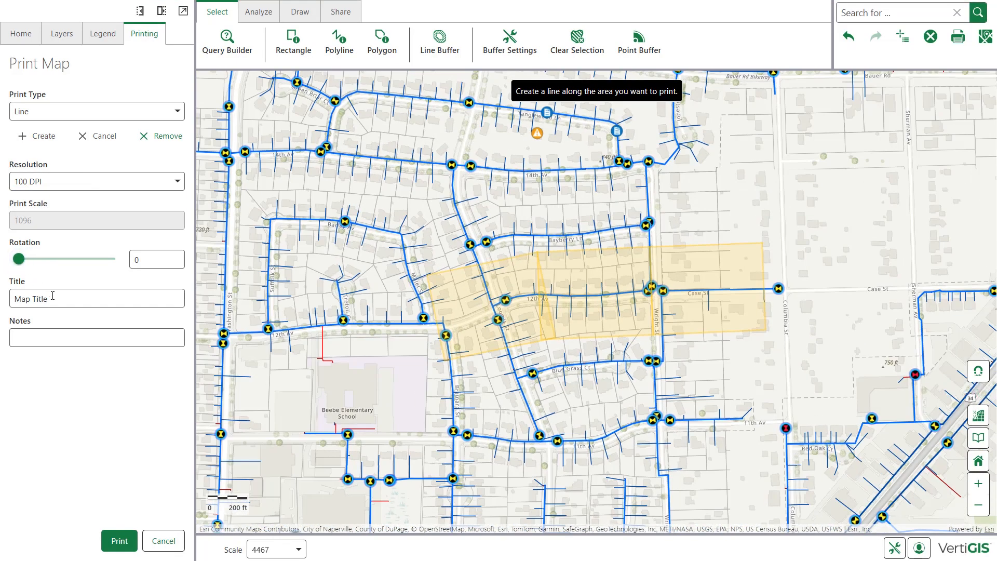
drag(52, 296, 5, 301)
text(Water Infrastructure – 12th Ave)
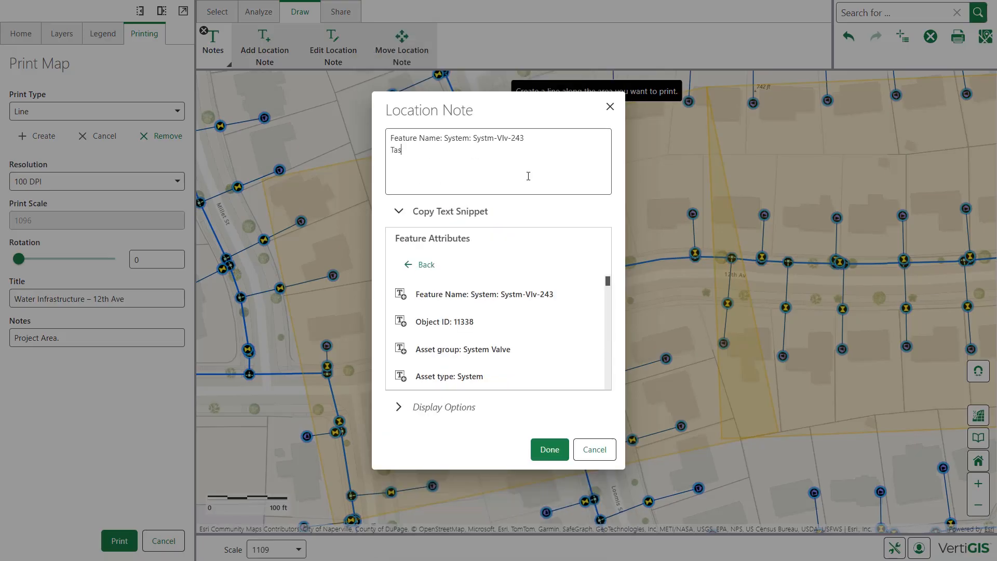
- Add a location note for Systm-Vlv-243 reading "Task: Valve inspection required." and outline the Case St parcels with a polygon markup
text(k: Valve inspection required.)
scroll(498, 333, down, 2)
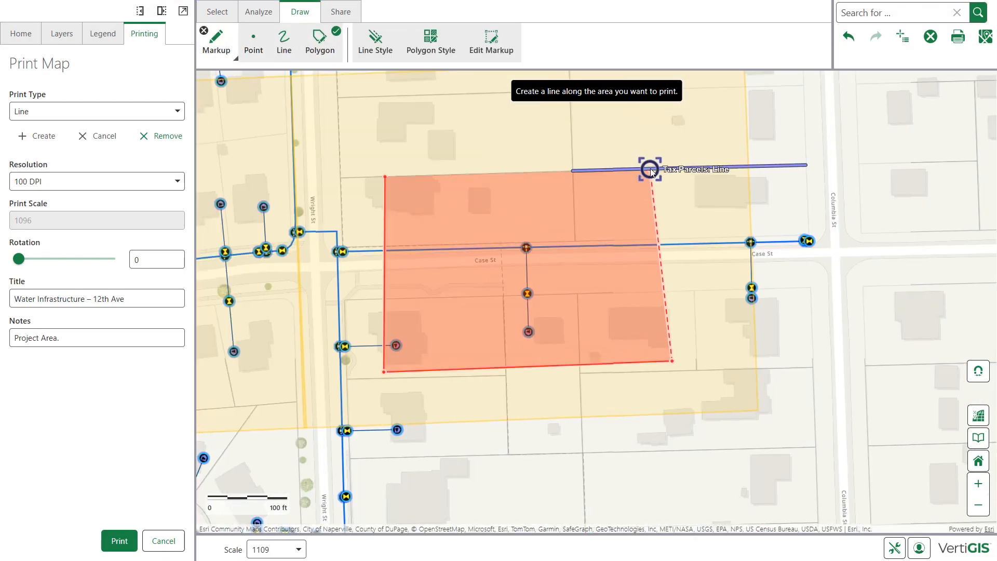
double_click(650, 169)
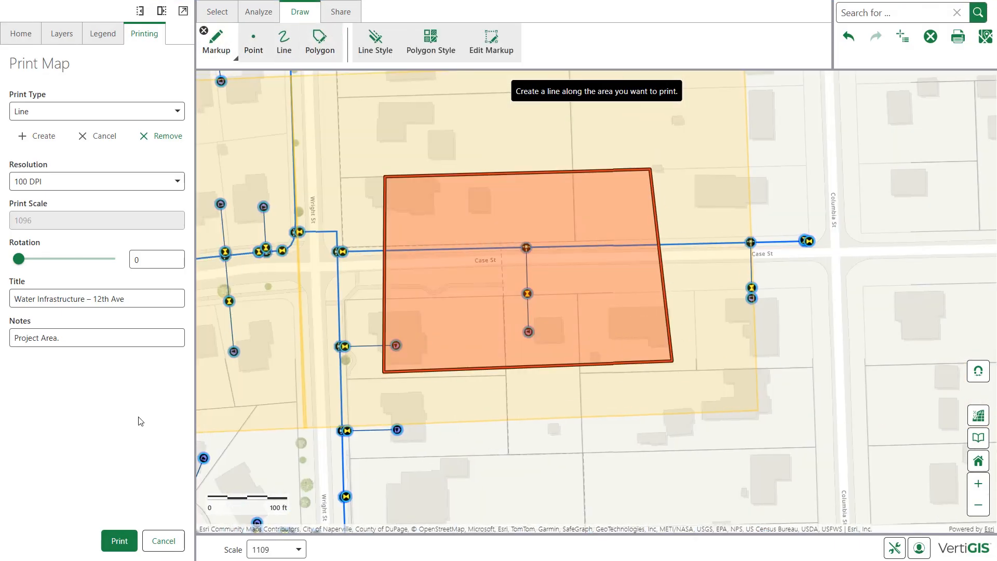
- Print the annotated map along the drawn line
click(119, 541)
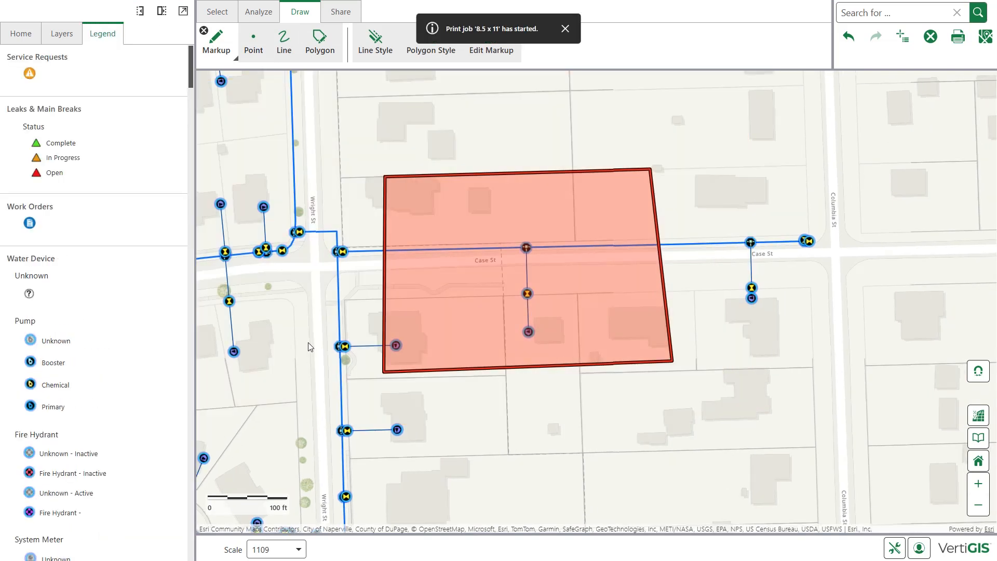
scroll(310, 346, down, 3)
drag(320, 344, 515, 334)
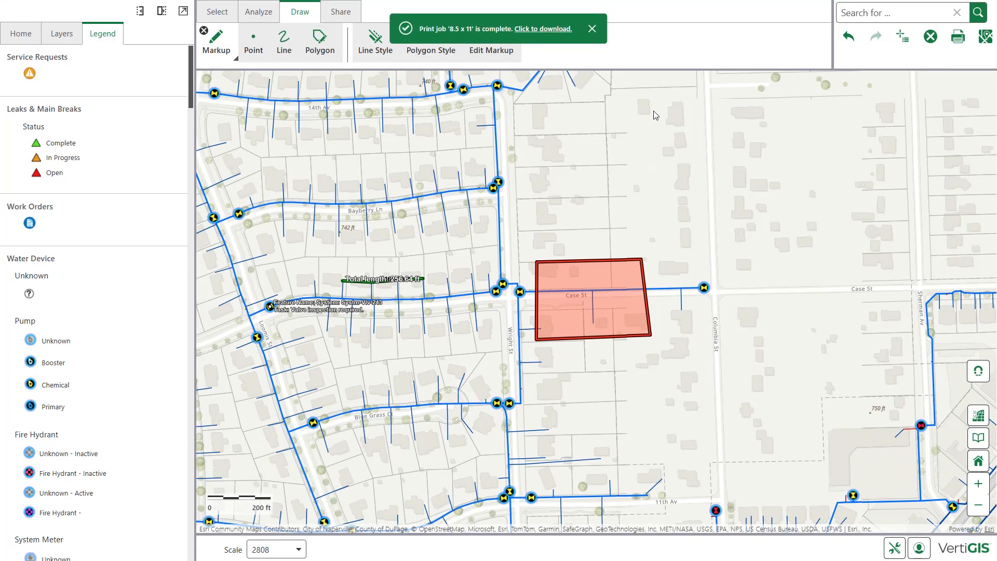
- Open the output of the 8.5 x 11 print job and review the map on each page
click(543, 29)
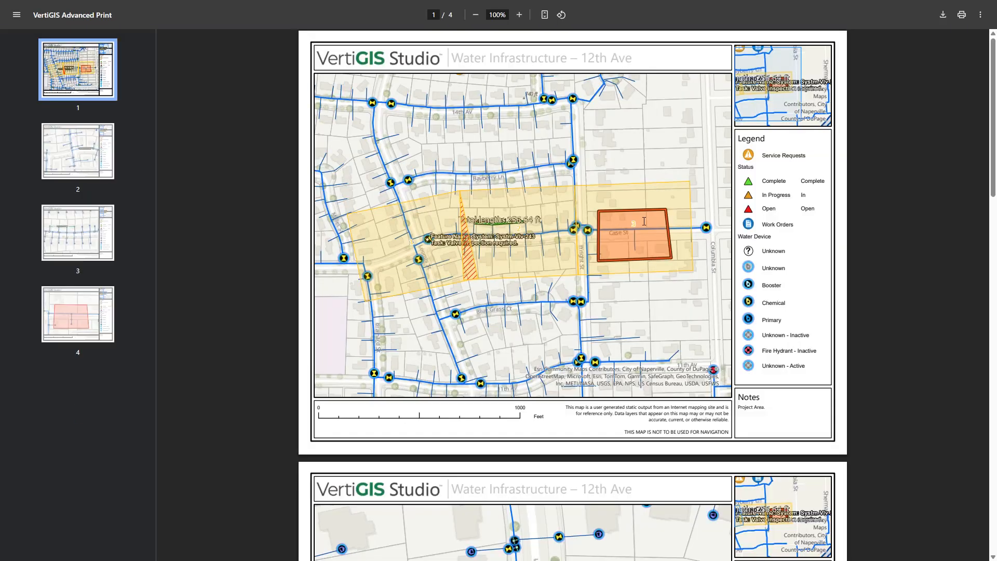
scroll(643, 220, down, 6)
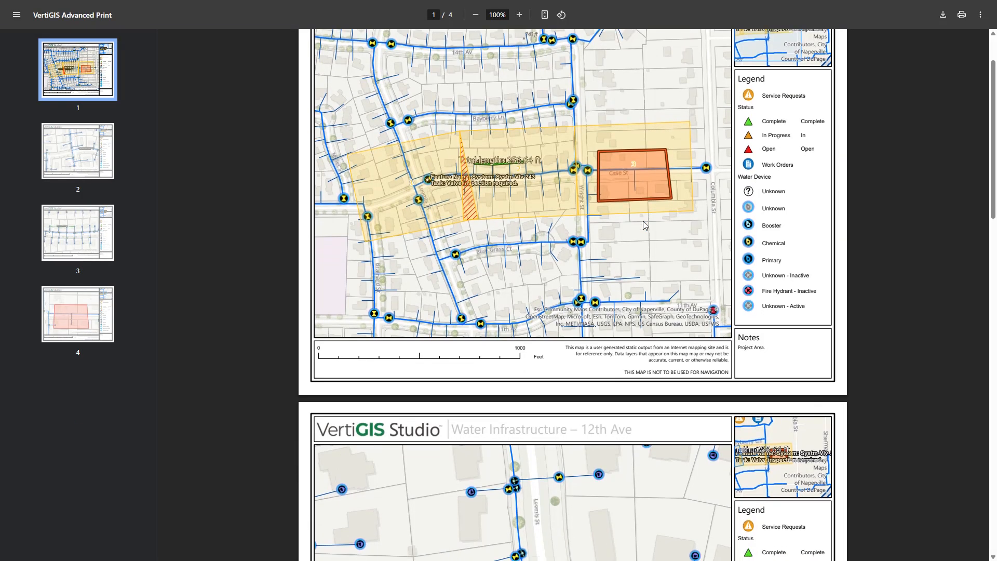
scroll(642, 225, down, 1)
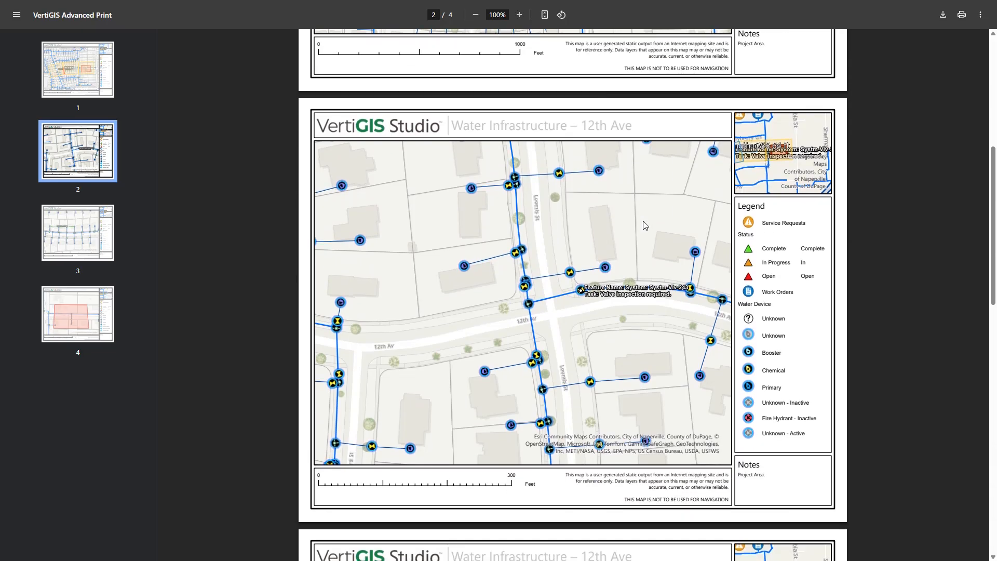
scroll(647, 317, down, 7)
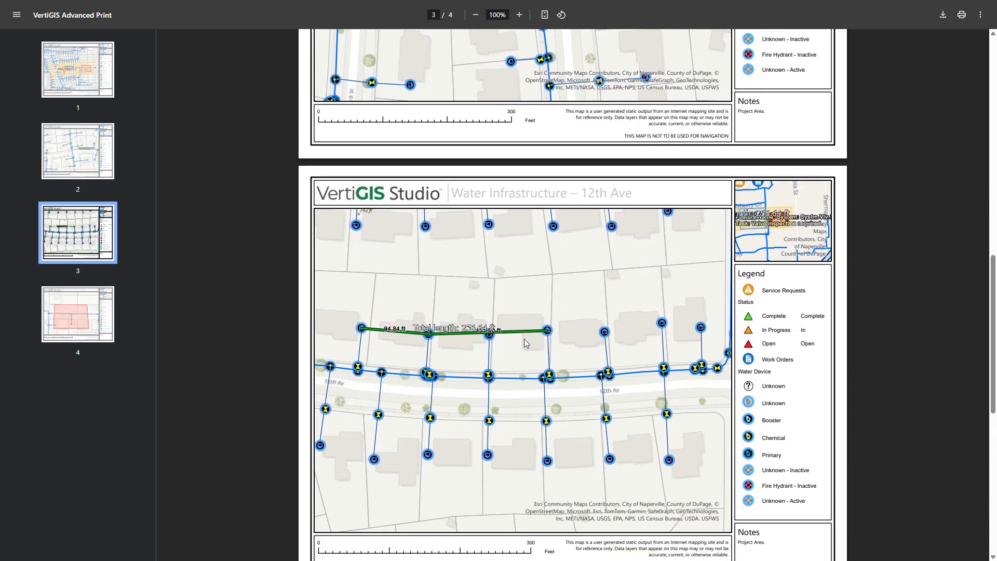
scroll(525, 340, down, 5)
scroll(524, 339, down, 4)
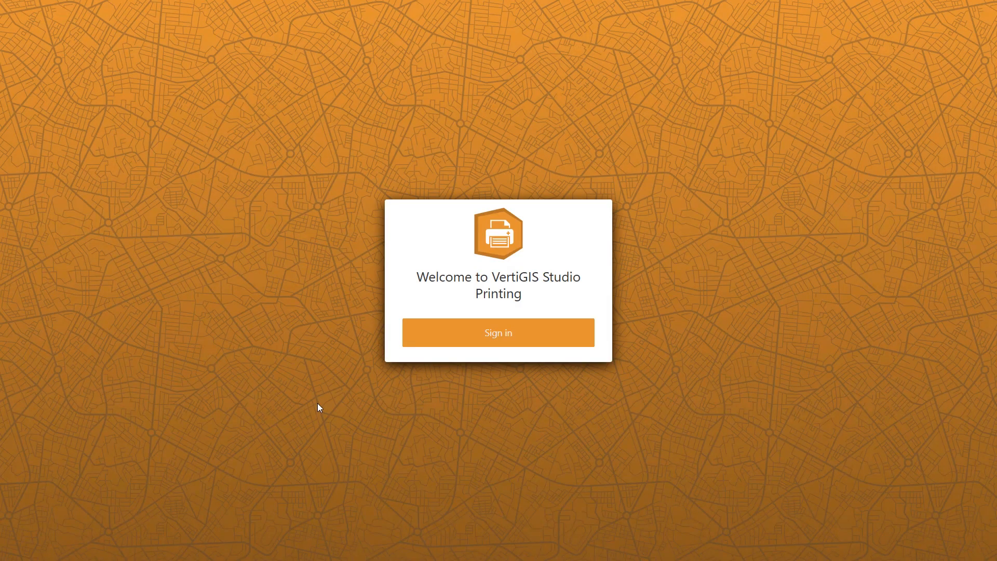
- Switch to VertiGIS Studio Printing and sign in with the ArcGIS login
click(467, 343)
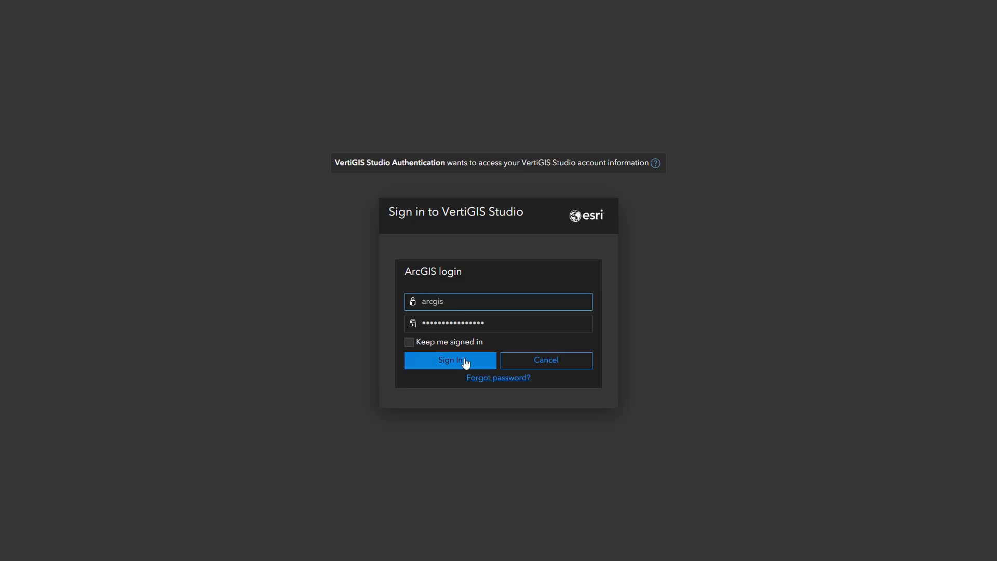
click(466, 362)
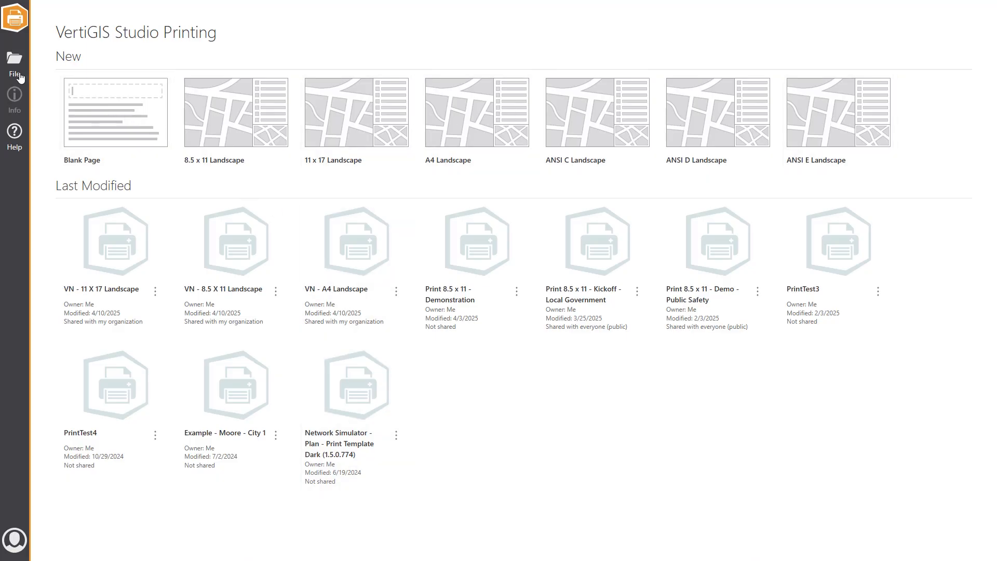
- Browse the saved print templates and the available content filters without opening a template
click(14, 62)
click(90, 59)
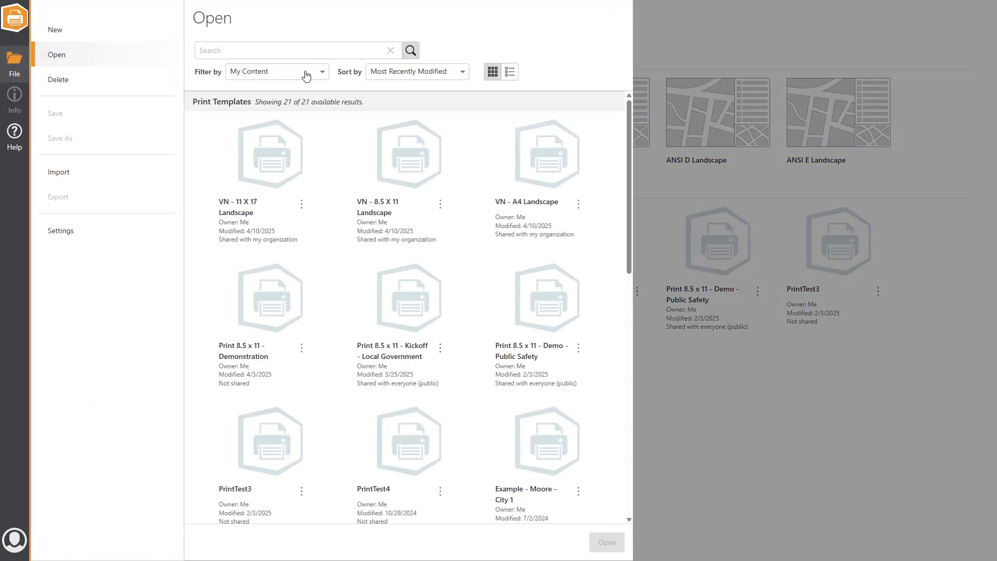
click(305, 73)
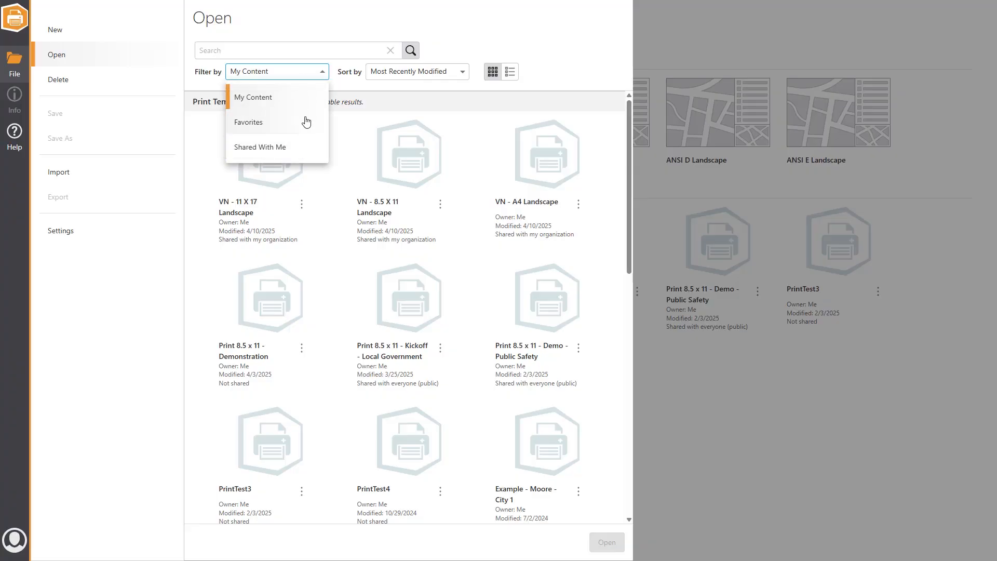
click(608, 152)
click(609, 153)
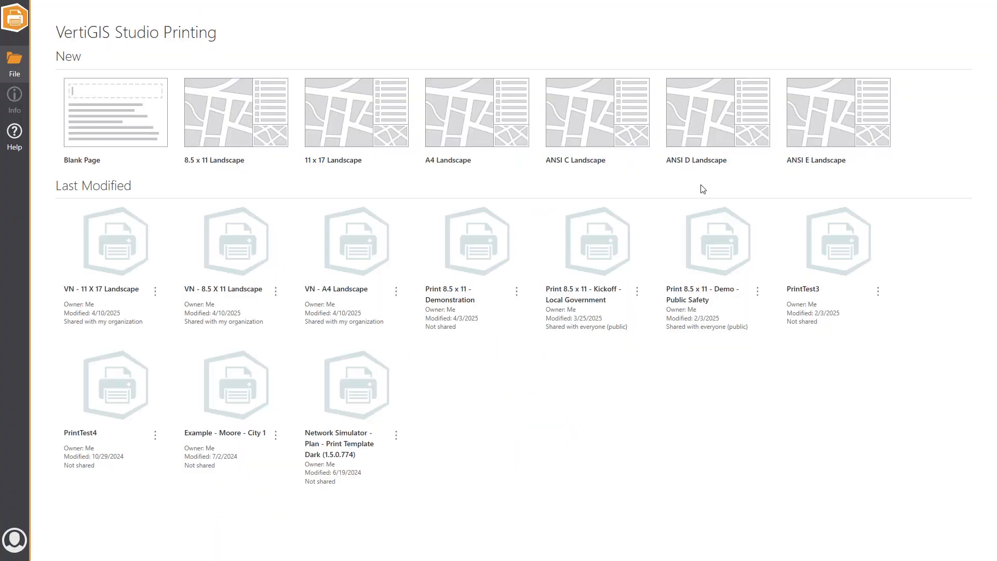
- Create a template from 8.5 x 11 Landscape and place a picture box, a label and a barcode across the lower main map
click(237, 130)
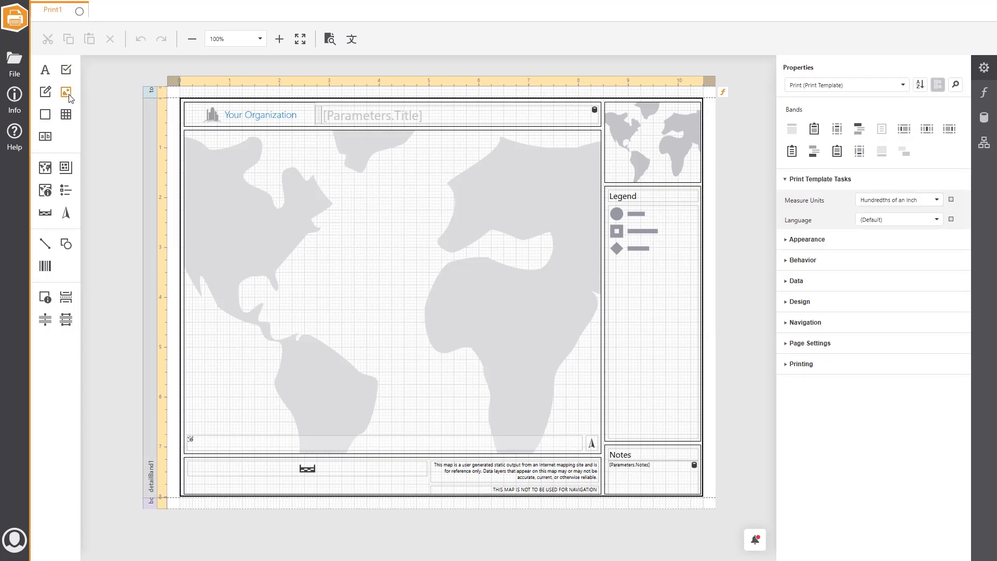
drag(65, 92, 205, 370)
drag(46, 71, 384, 395)
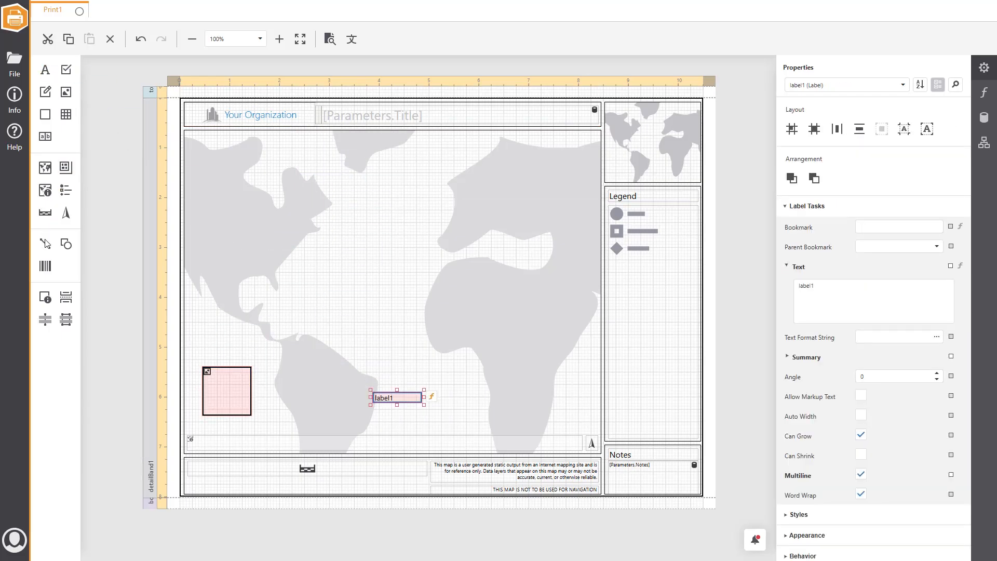
drag(45, 266, 491, 395)
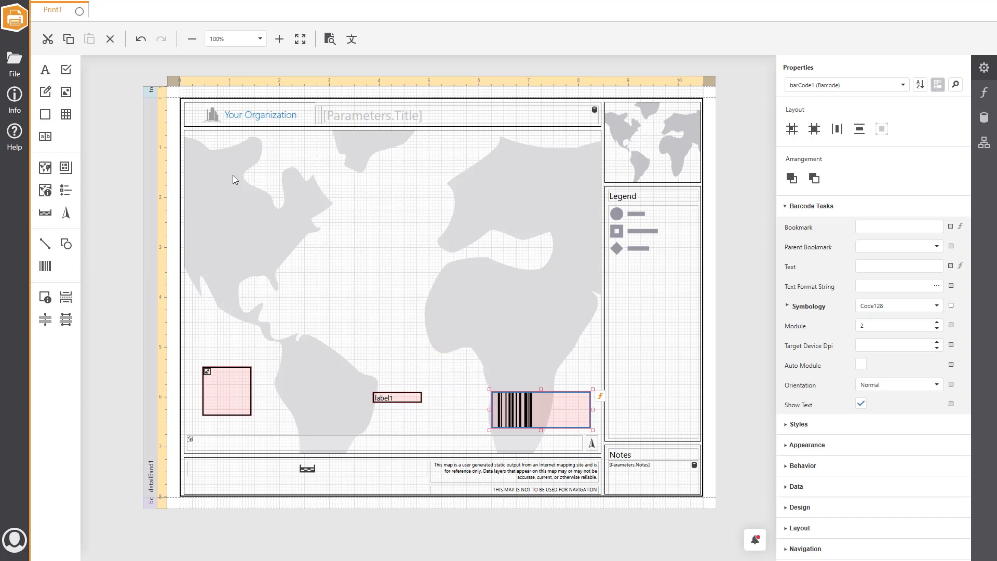
- Replace the organization logo in the template header with the image VertiGISStudioLogo.png
click(240, 121)
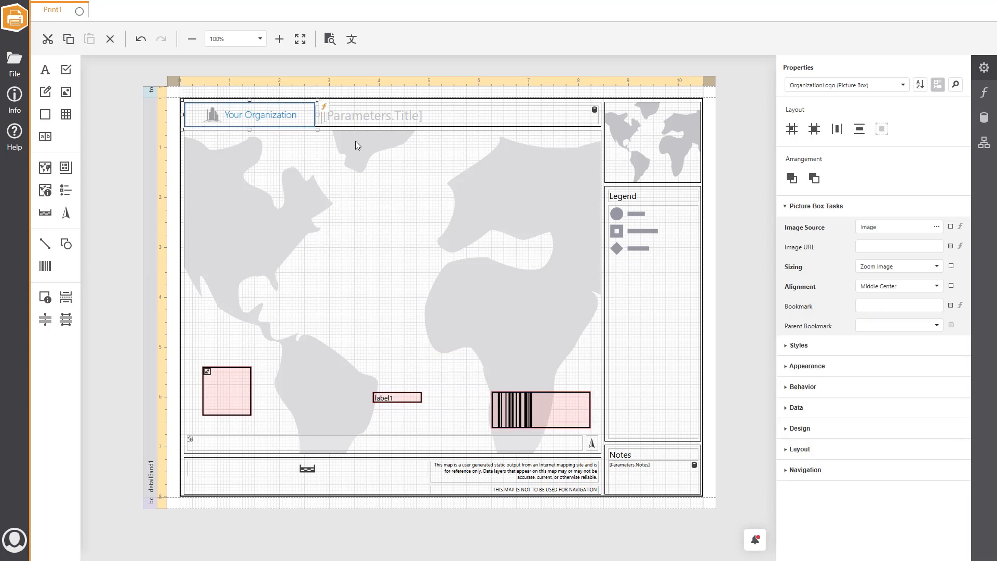
click(937, 227)
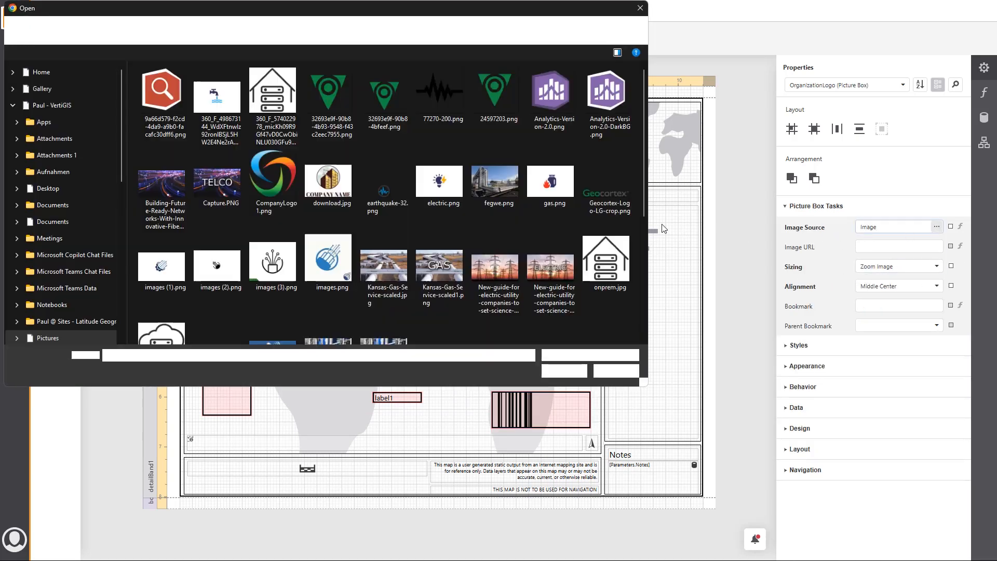
scroll(420, 231, down, 3)
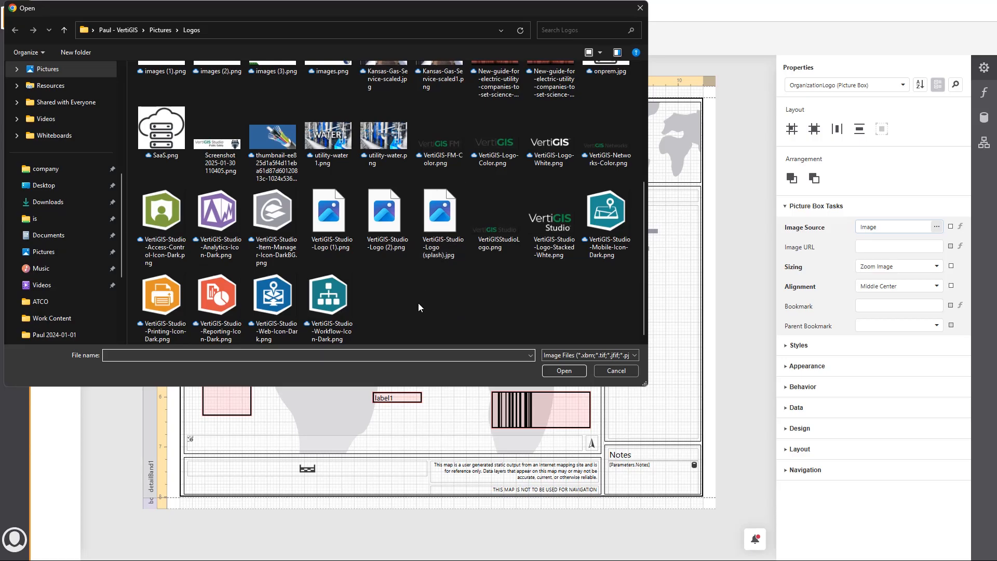
click(496, 242)
click(567, 371)
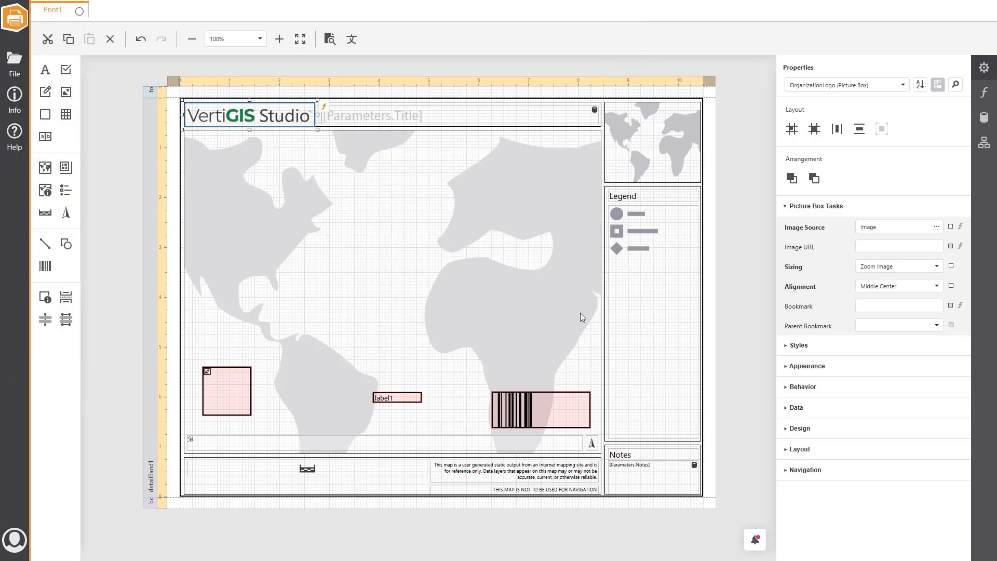
- Enable the smart filter for the template's legend
click(720, 293)
click(665, 291)
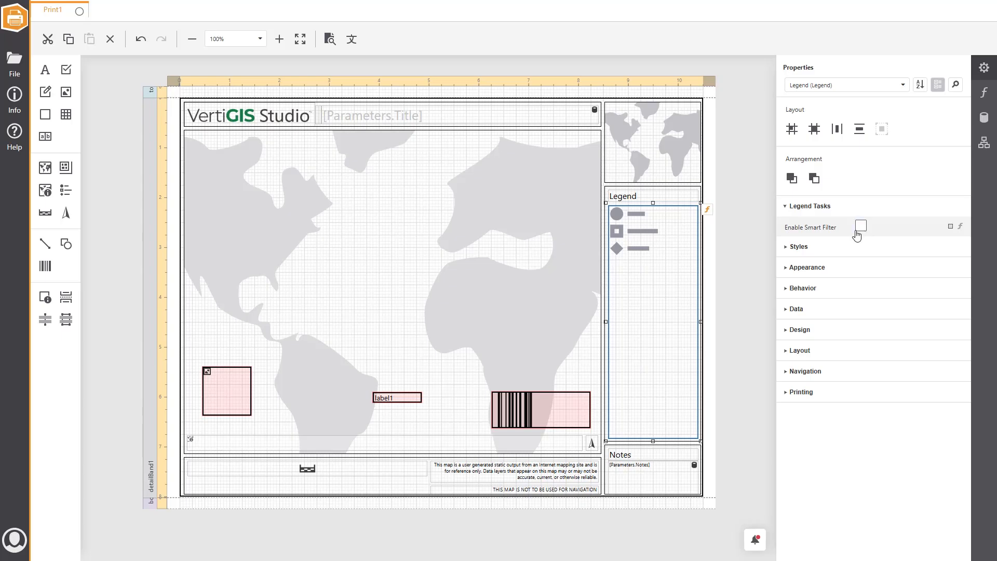
click(862, 229)
- Examine the parameters defined in the print template
click(984, 118)
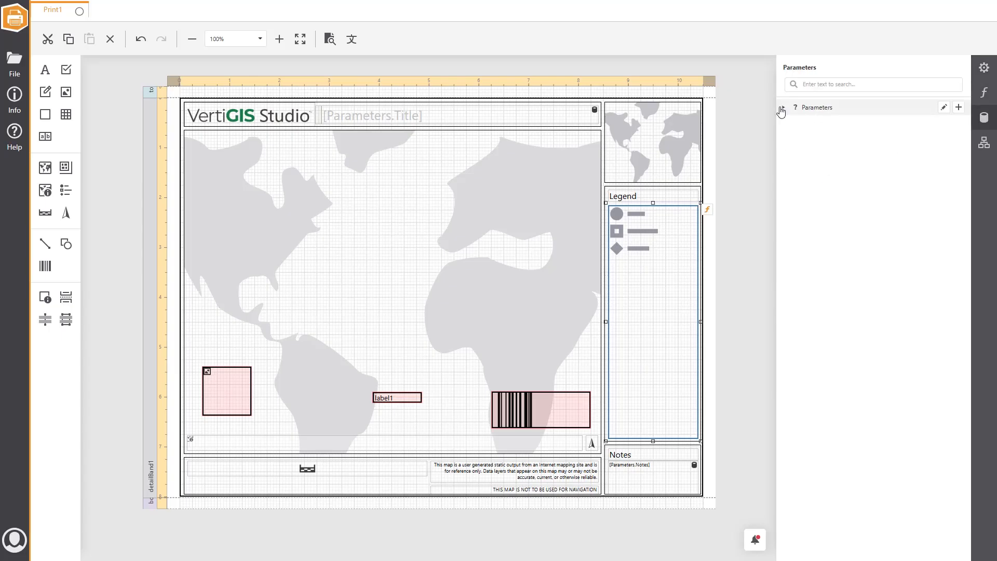
click(783, 106)
mouse_move(956, 124)
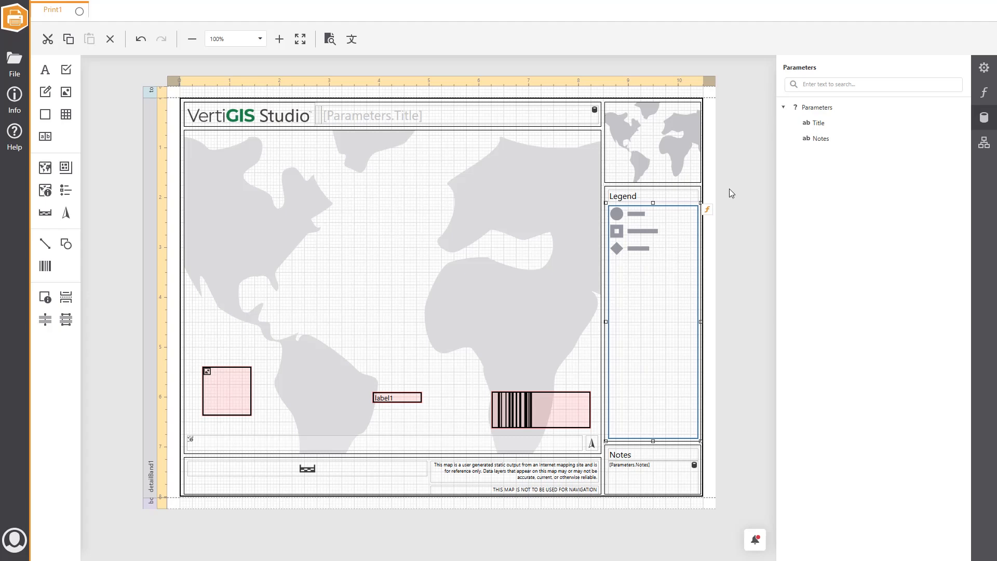
- Save the print template with the title Print1
click(15, 63)
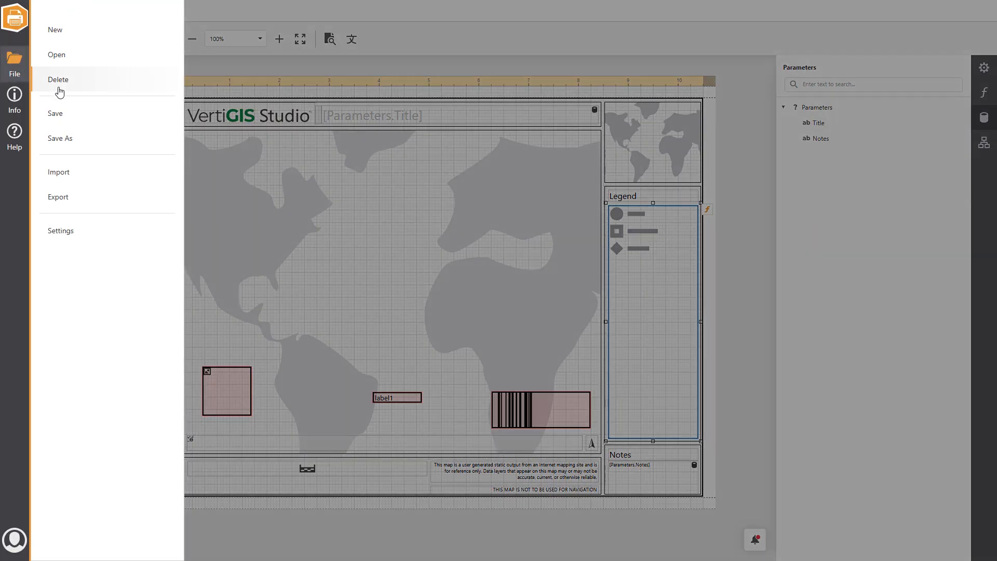
click(78, 112)
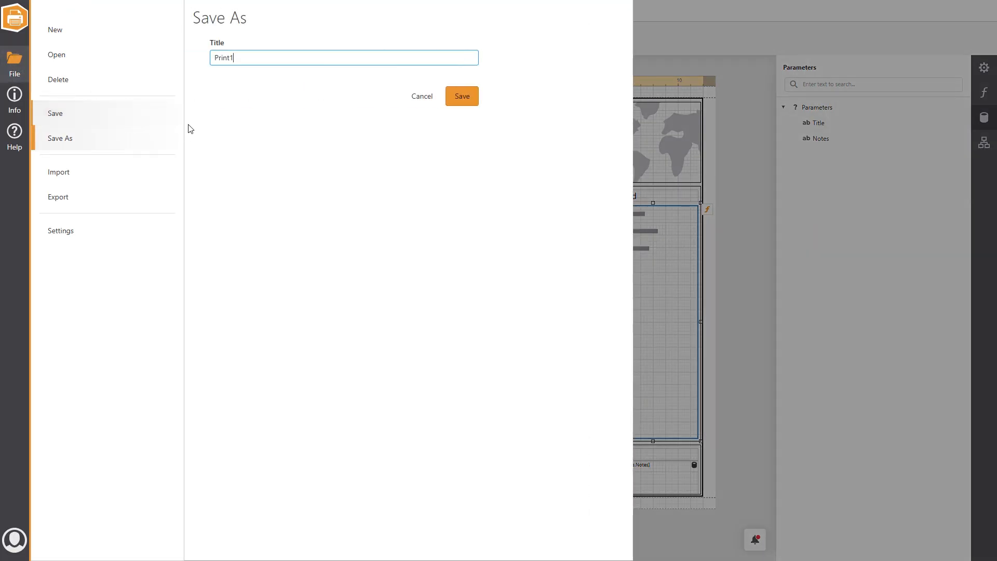
click(462, 97)
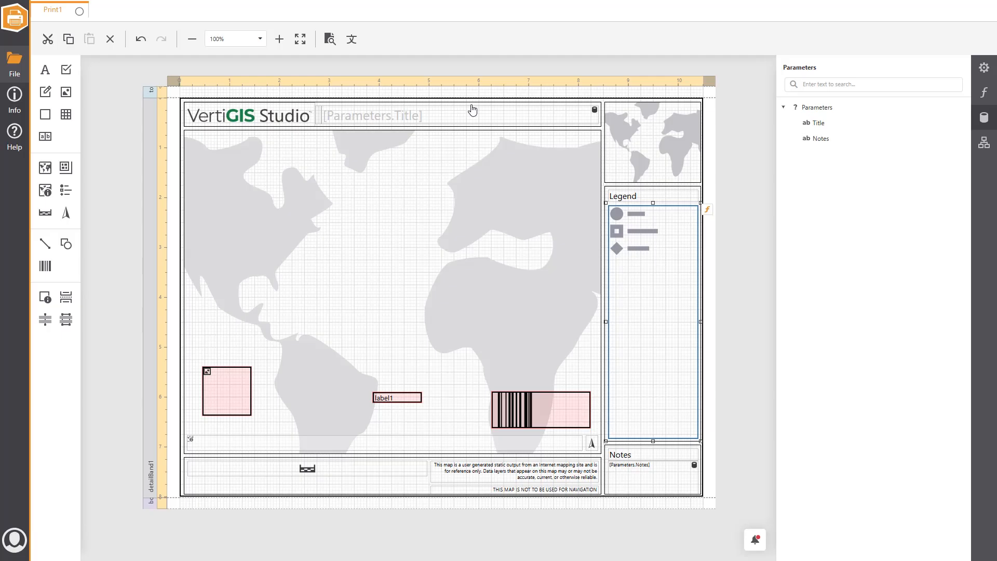